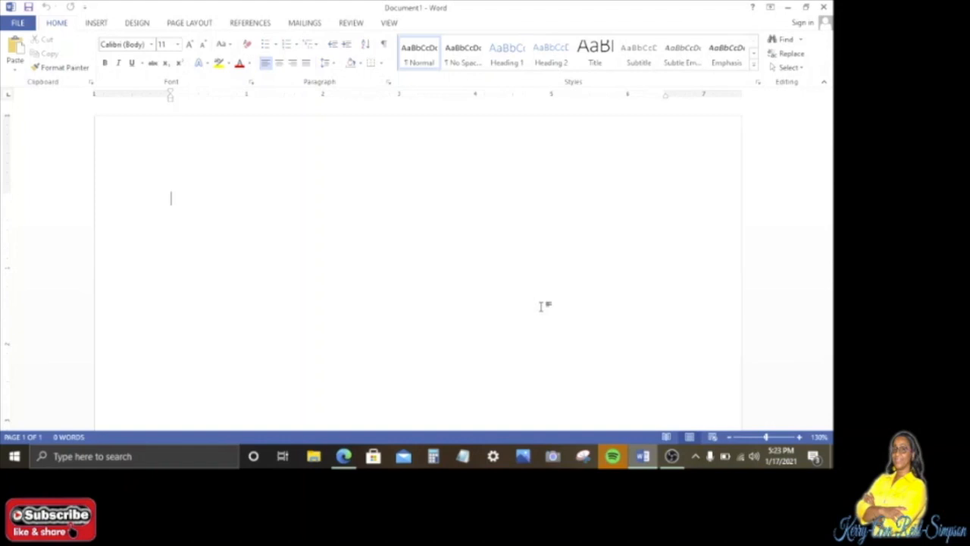
Enter "History of Coputer" as the title line of the blank document
text(histor)
text(y)
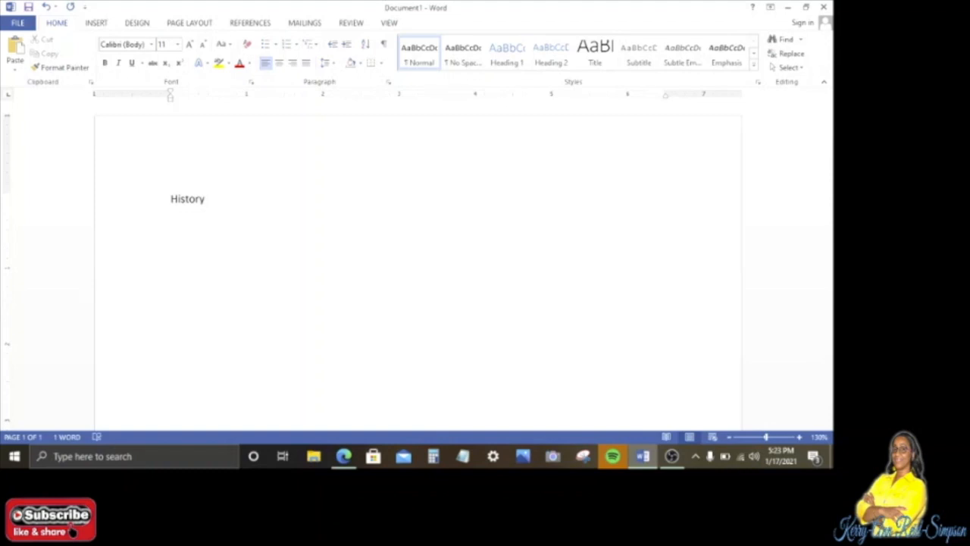
text(of)
text(C)
text(oputer)
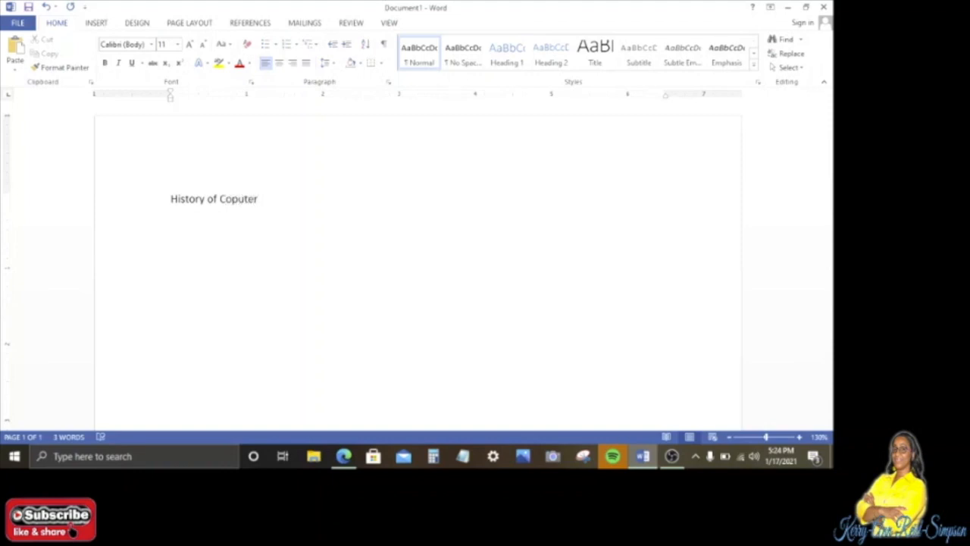
Start a new paragraph below the title with "The history of the computer started 2000 years ago with the abacus."
key(Return)
text(the history )
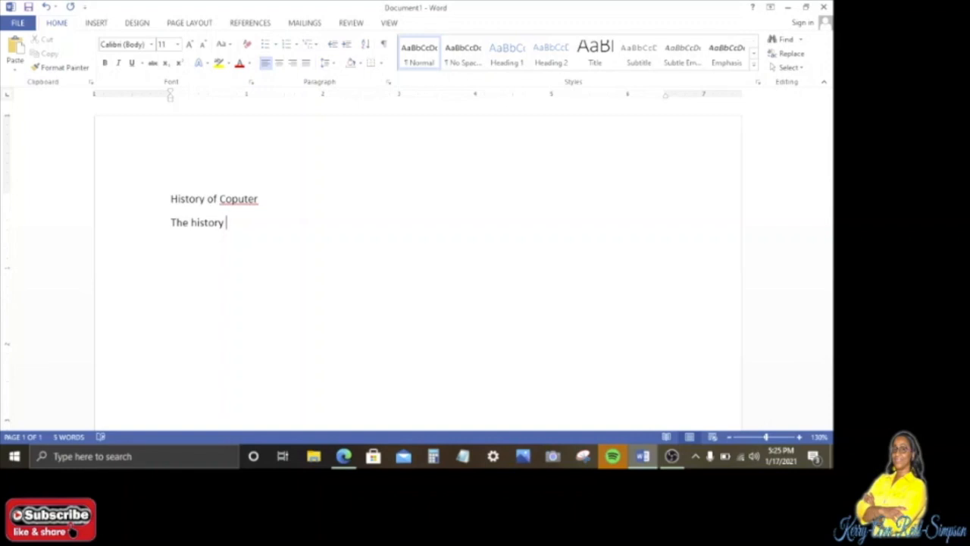
text(of the compute)
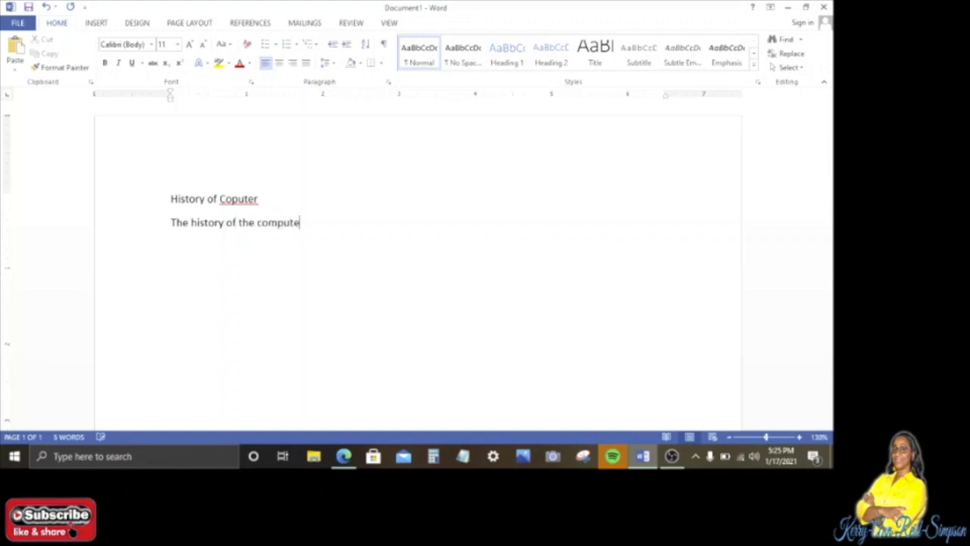
text(r started 2000)
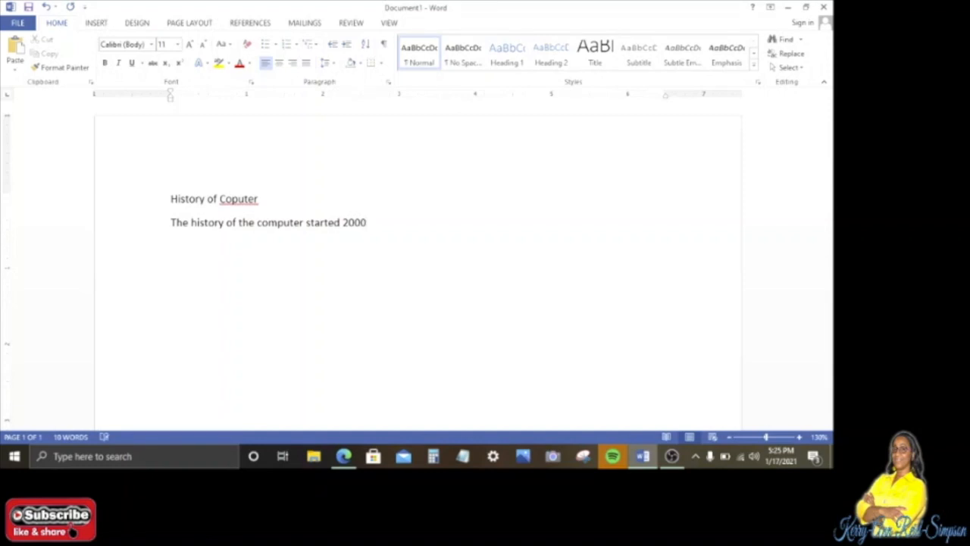
text( years ago with the )
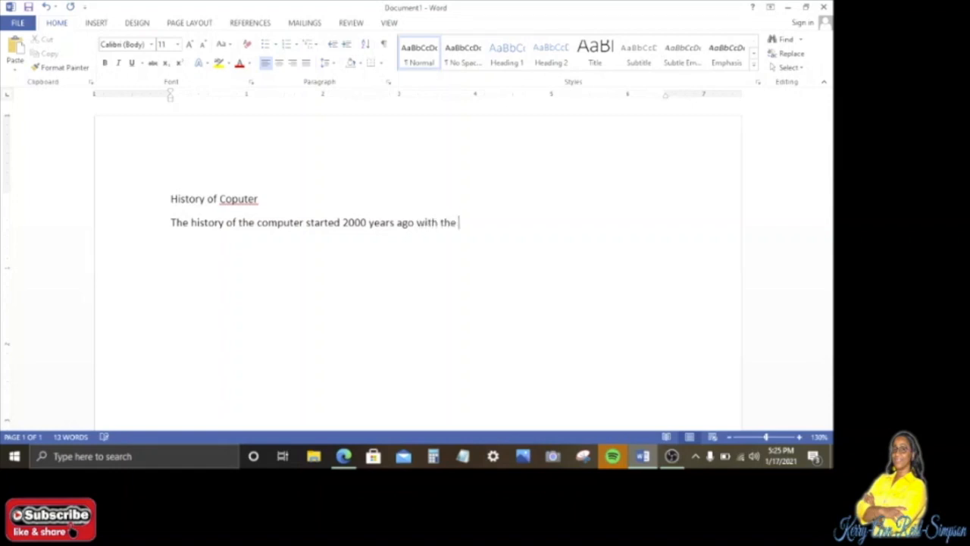
text(abacus. A)
Continue the paragraph with the sentence "An abacus was a wooden rach containing rows of beads"
text(n abacus)
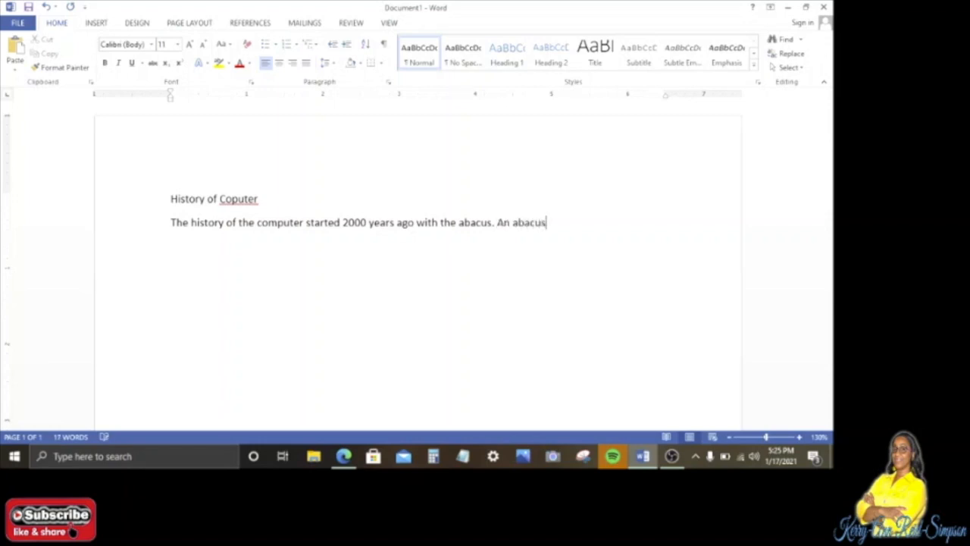
text( was a wooden)
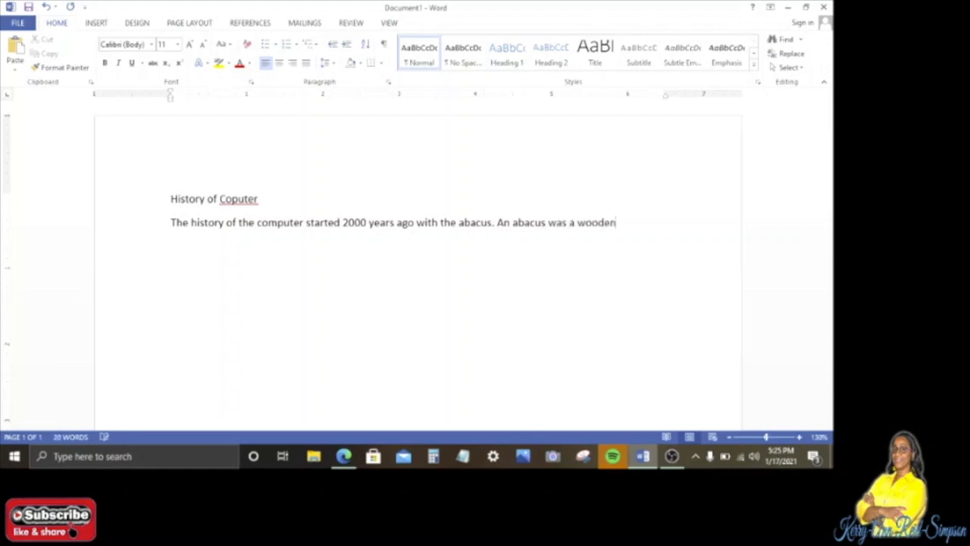
text( rach ca)
key(BackSpace)
text(ontaining)
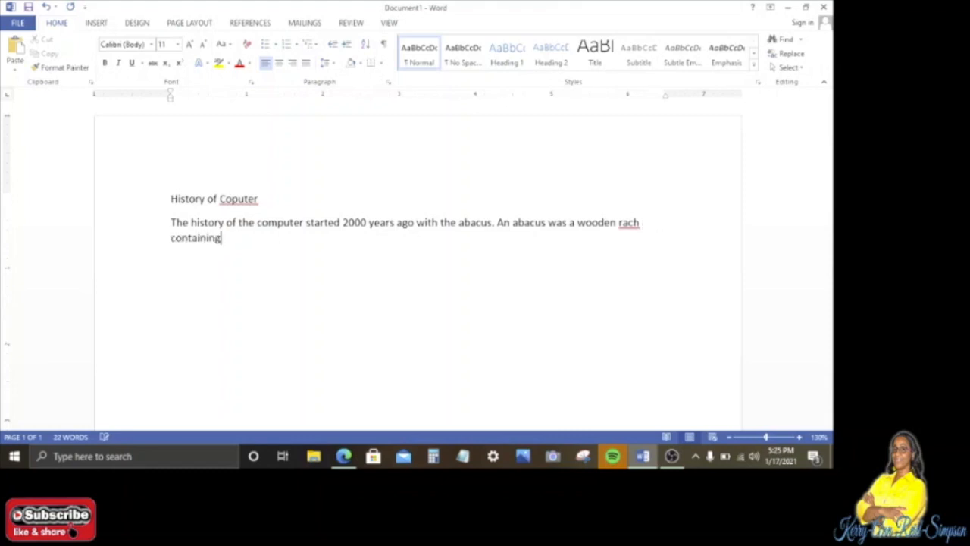
text( rows of beads)
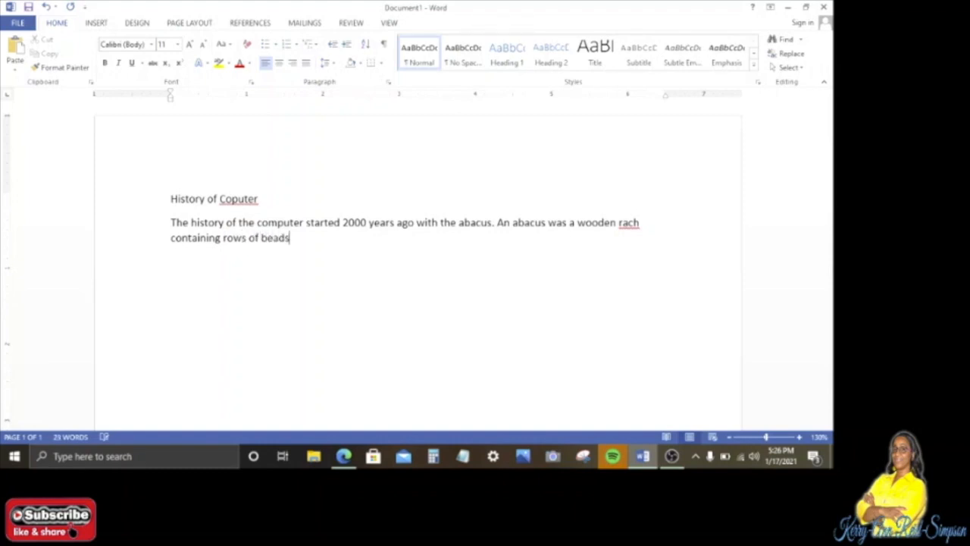
Add the sentence "Calculations were made by moving beads on the rack to the left or to the ruight." to the paragraph
text(. )
text(cal)
text(culations)
text( w)
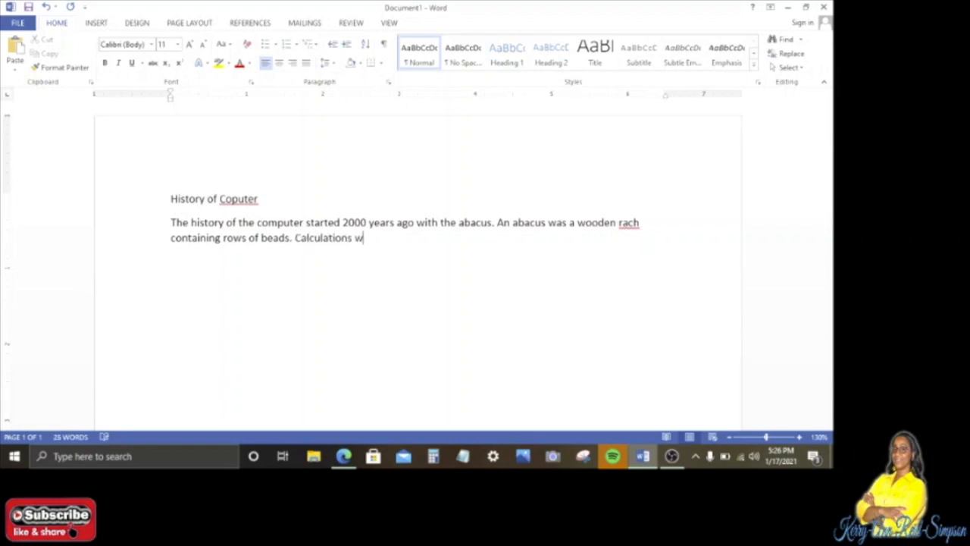
text(ere made by mo)
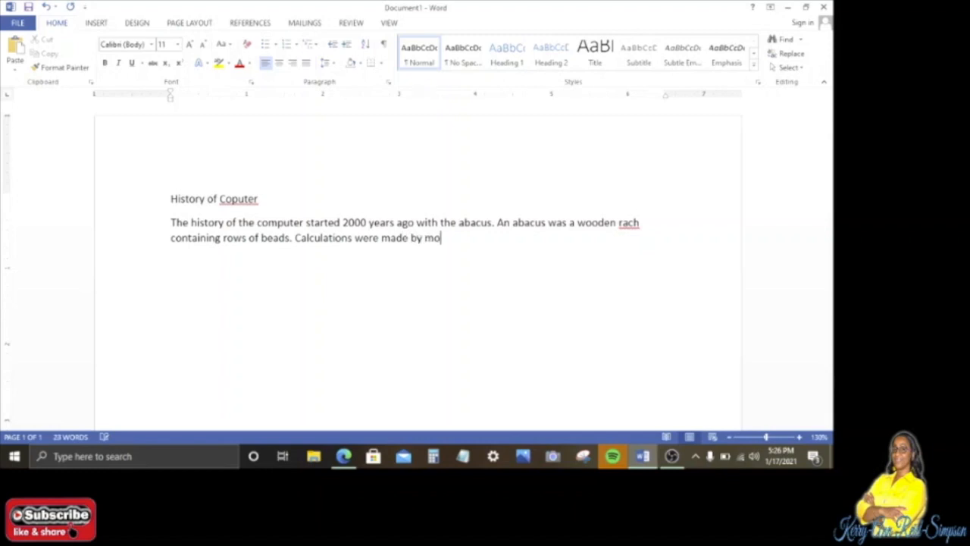
text(ving beads on )
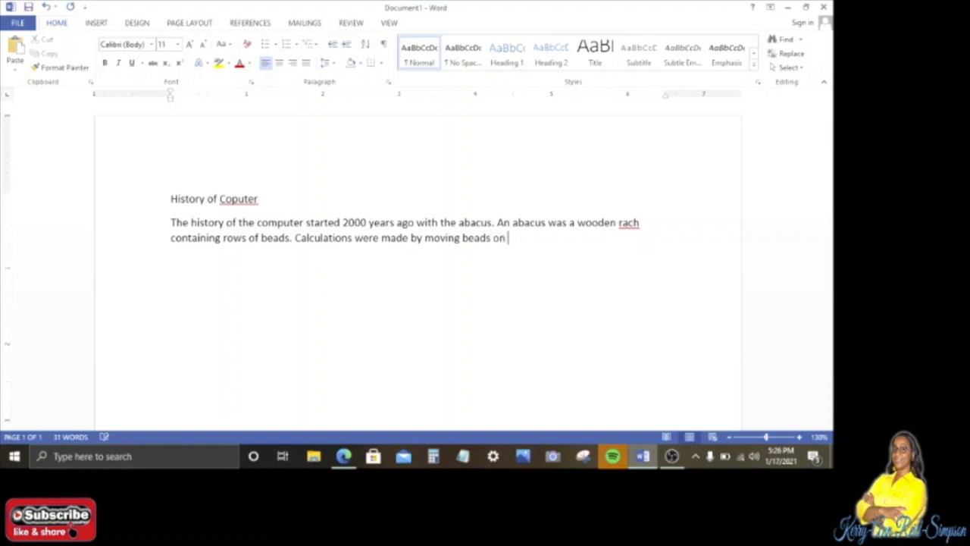
text(the rack to the lef)
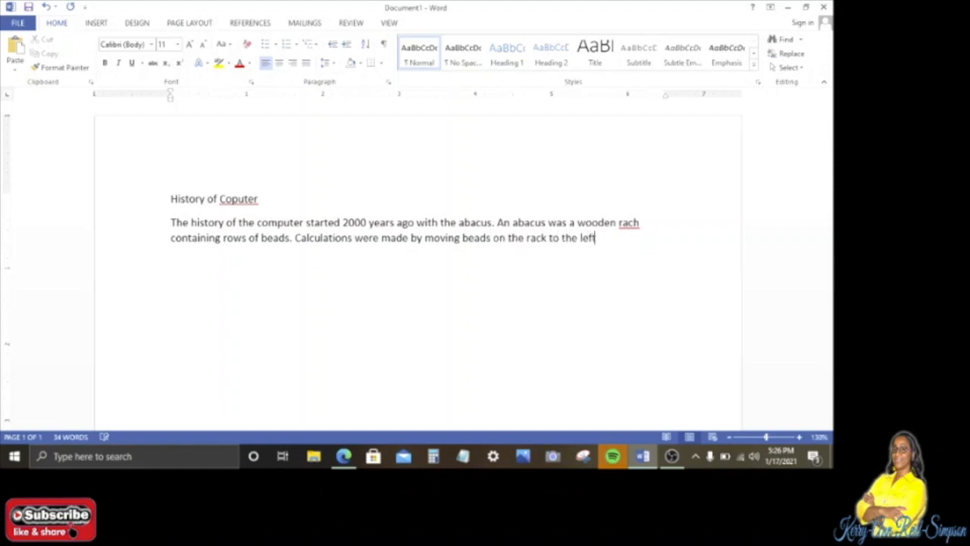
text(t or to the ruight)
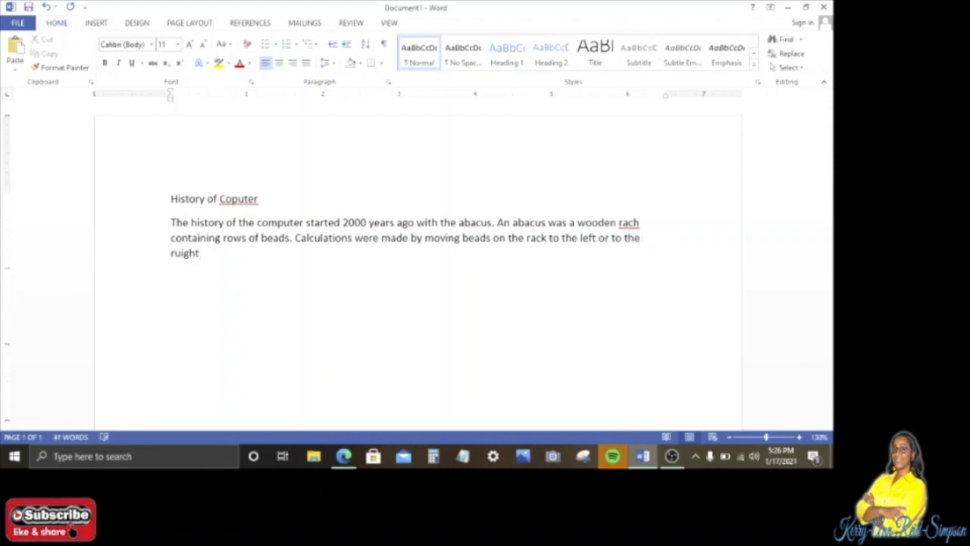
text(.)
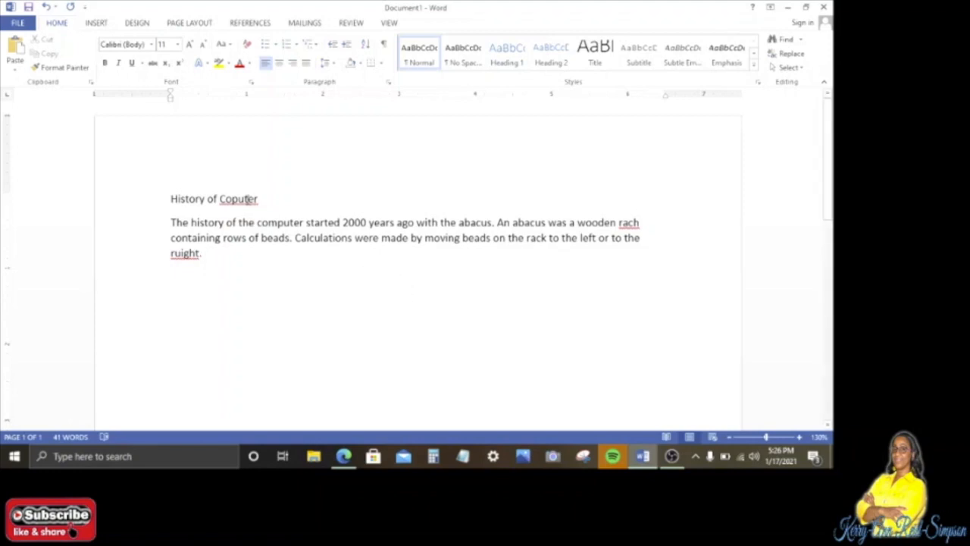
Correct the misspelled word "Coputer" in the title to the suggested spelling "Computer"
click(248, 198)
right_click(248, 198)
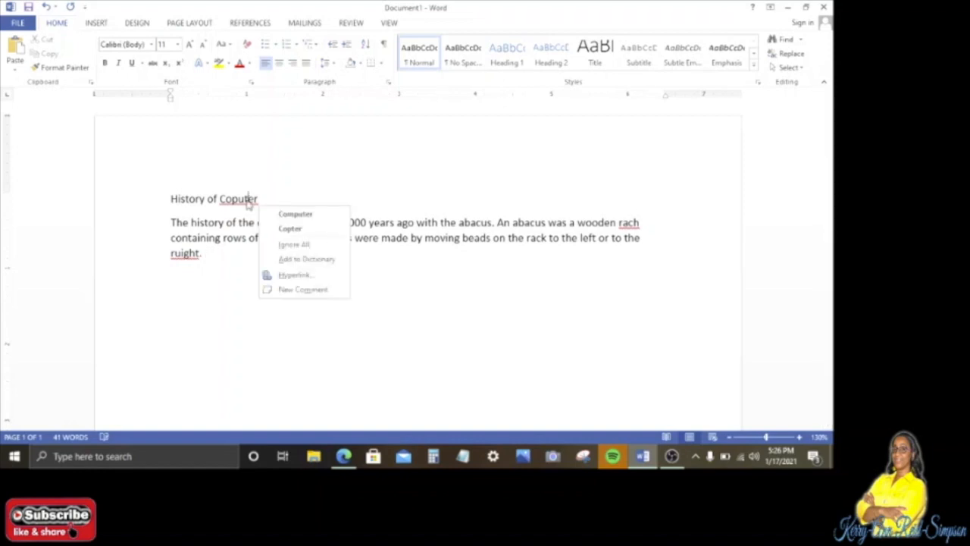
click(286, 215)
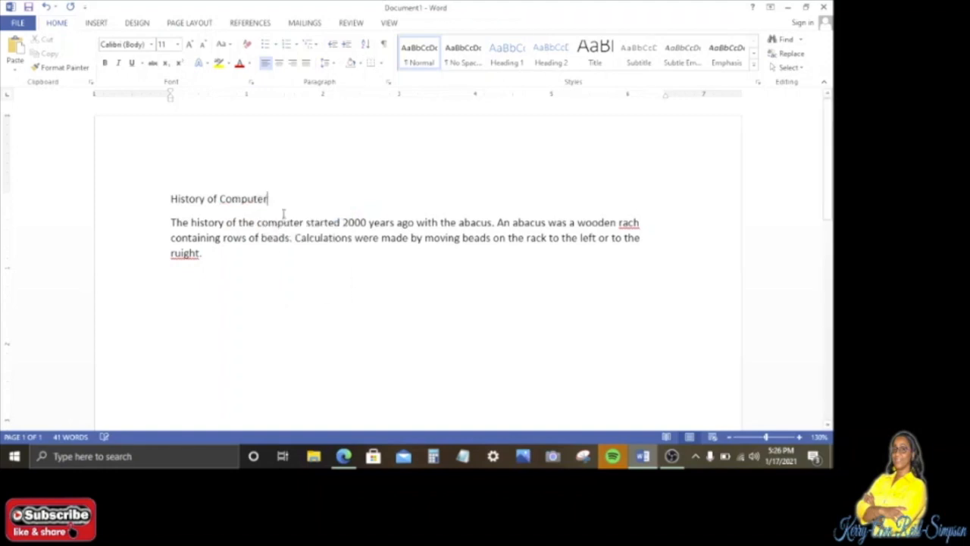
Check the spelling suggestions for "rach" in the first body line, and correct the word to "rack" by hand
right_click(627, 224)
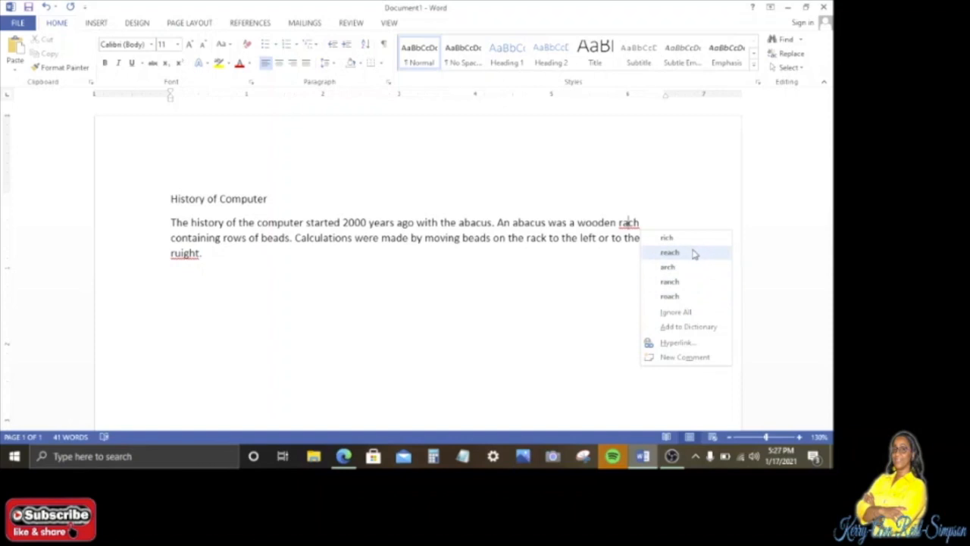
click(629, 224)
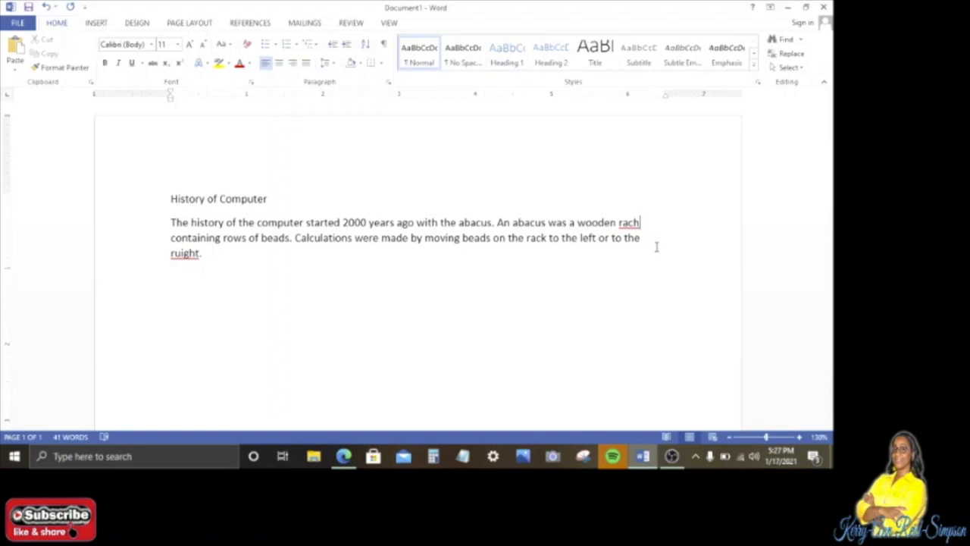
key(BackSpace)
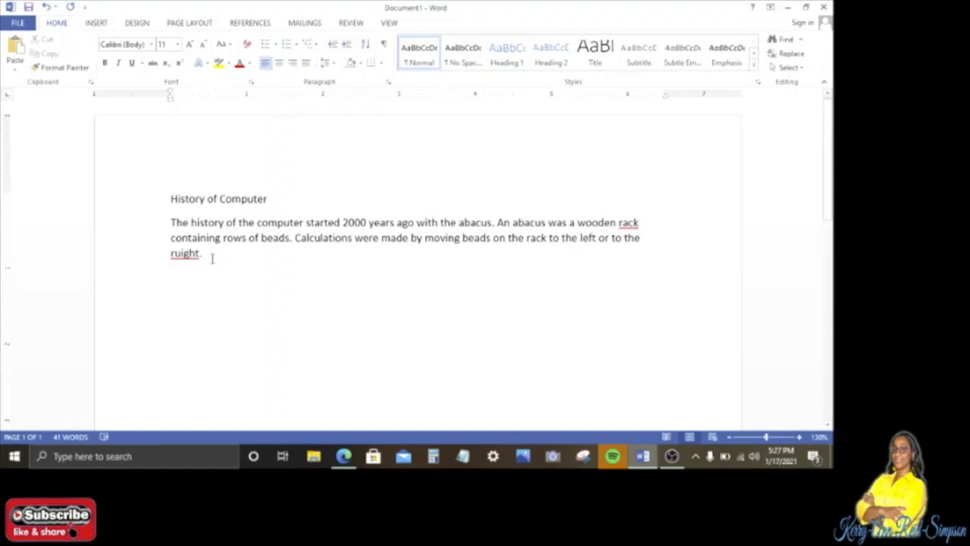
Correct the misspelled word "ruight" at the end of the paragraph to the suggested spelling "right"
click(185, 255)
right_click(186, 257)
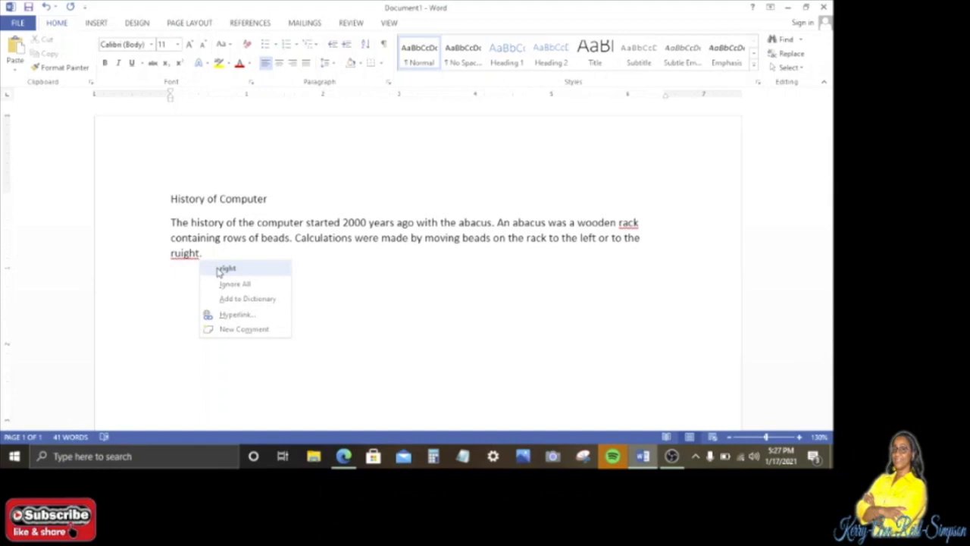
click(225, 269)
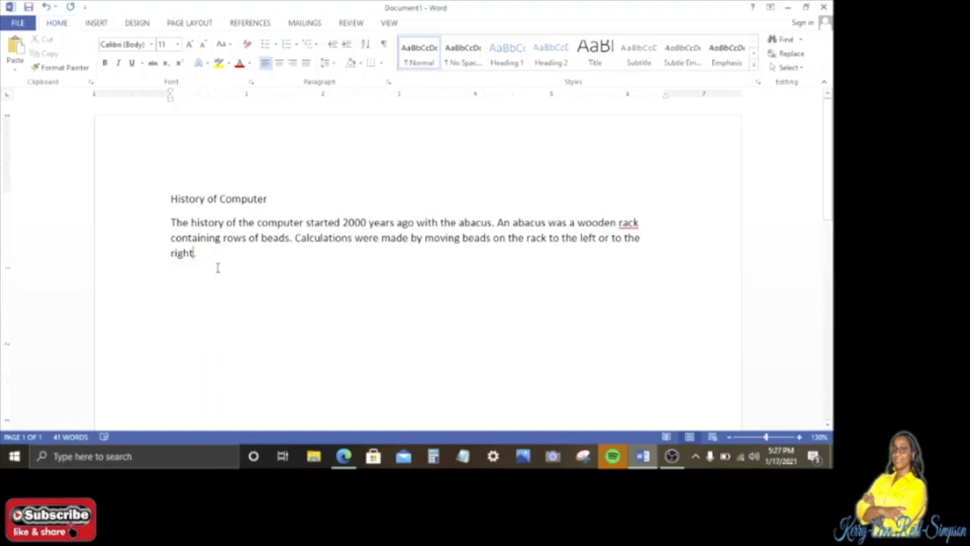
Recheck the still-flagged word "rack" in the first body line and clear its spelling mark
right_click(633, 223)
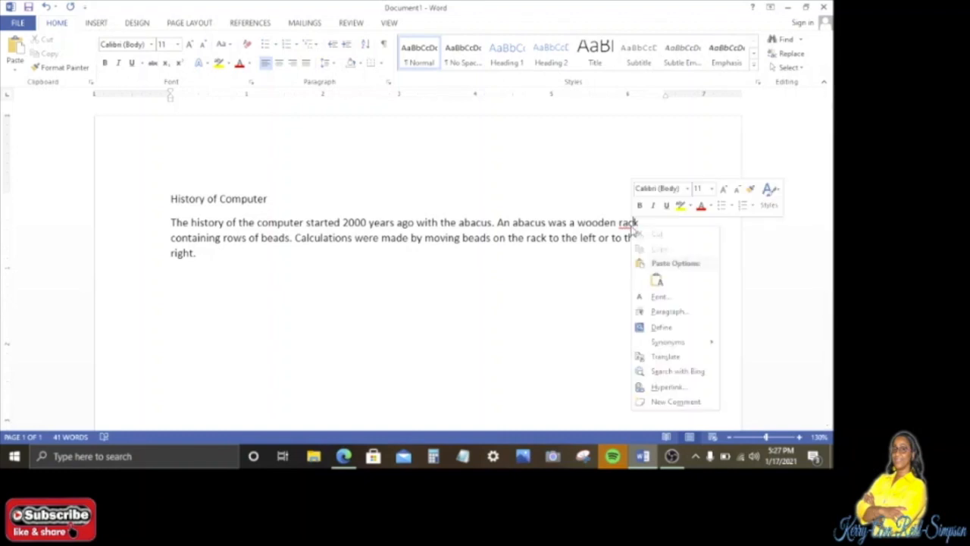
click(613, 263)
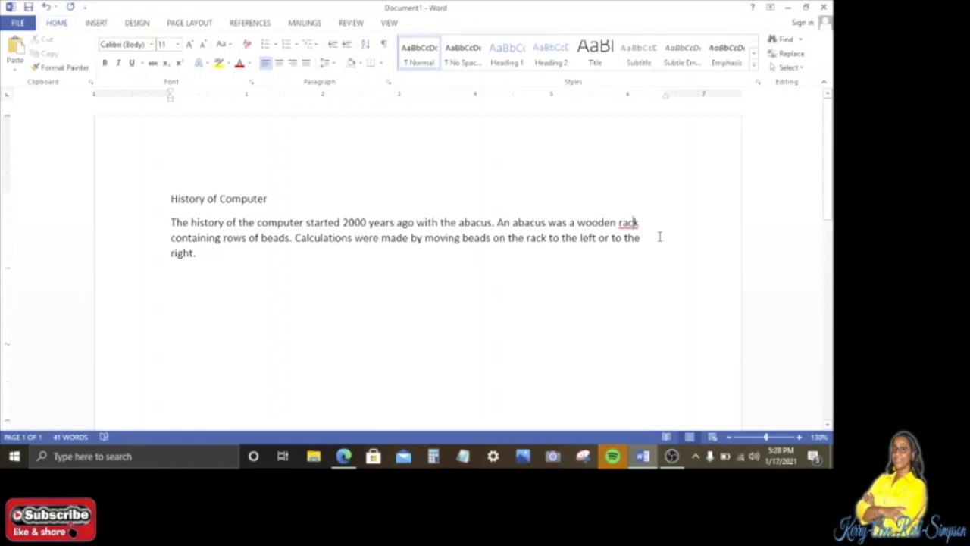
key(Right)
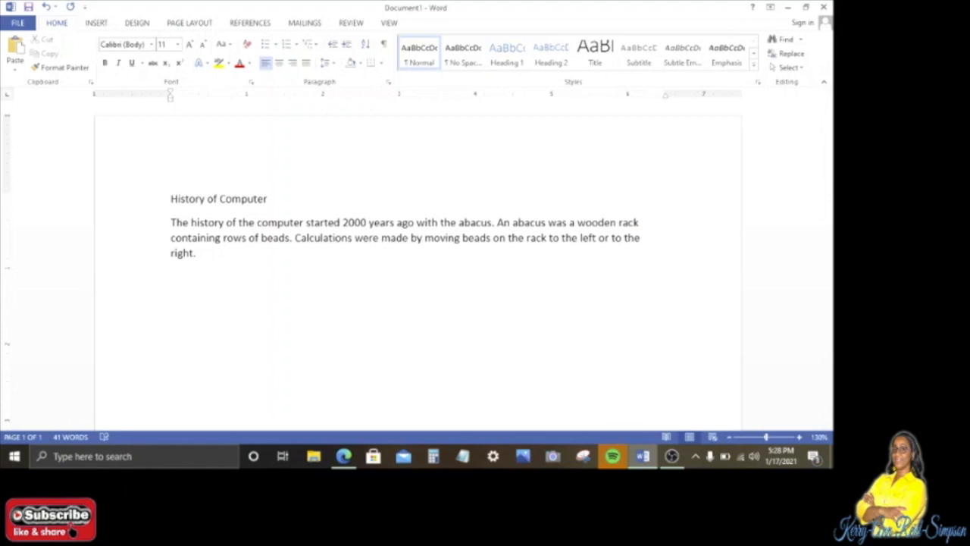
key(Right)
key(ctrl+i)
Change the font of the title and the whole paragraph to Times New Roman
drag(168, 198, 402, 283)
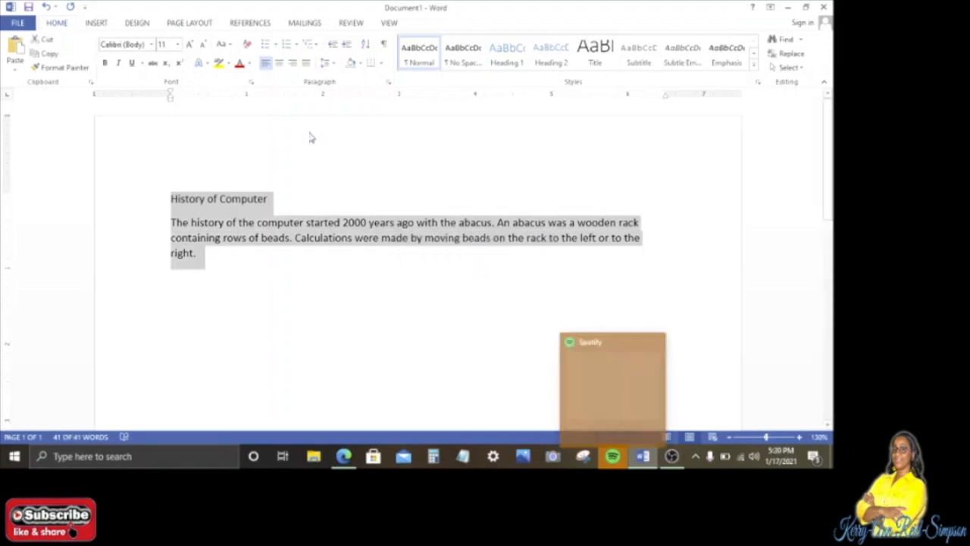
click(153, 46)
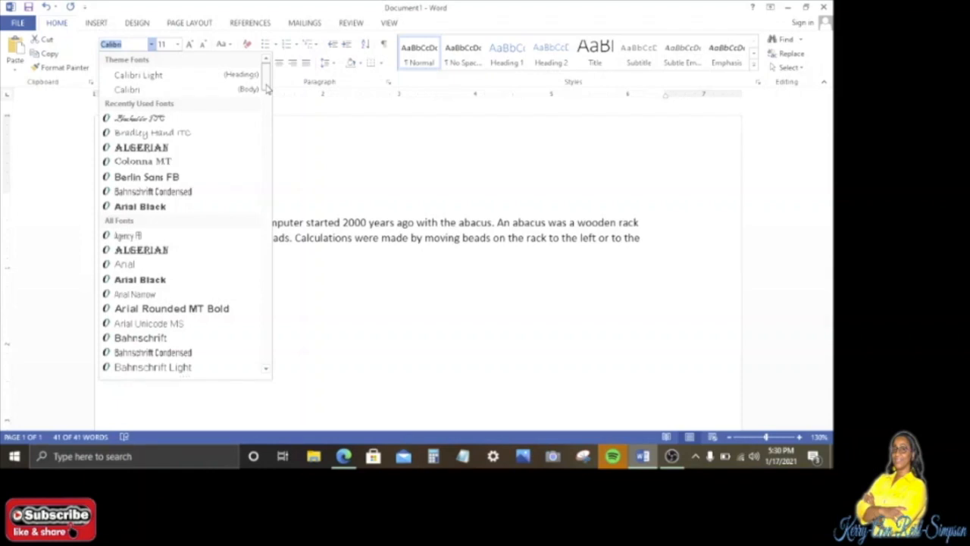
drag(267, 89, 267, 353)
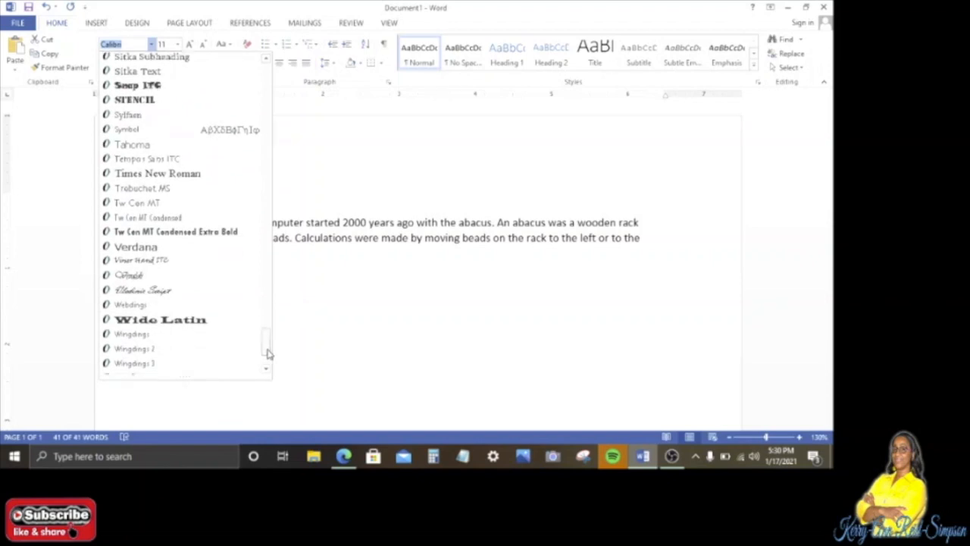
click(170, 174)
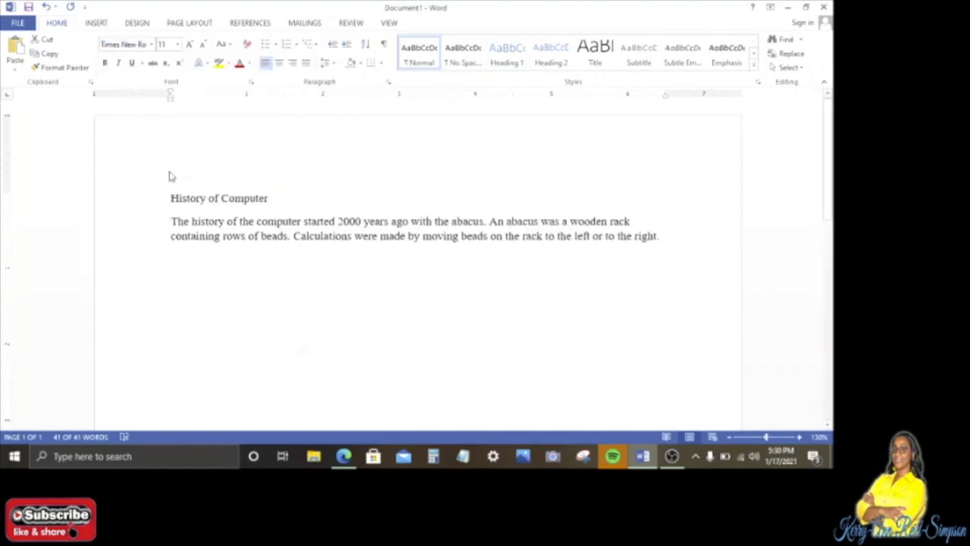
Set the font size of the title "History of Computer" to 18
key(ctrl+a)
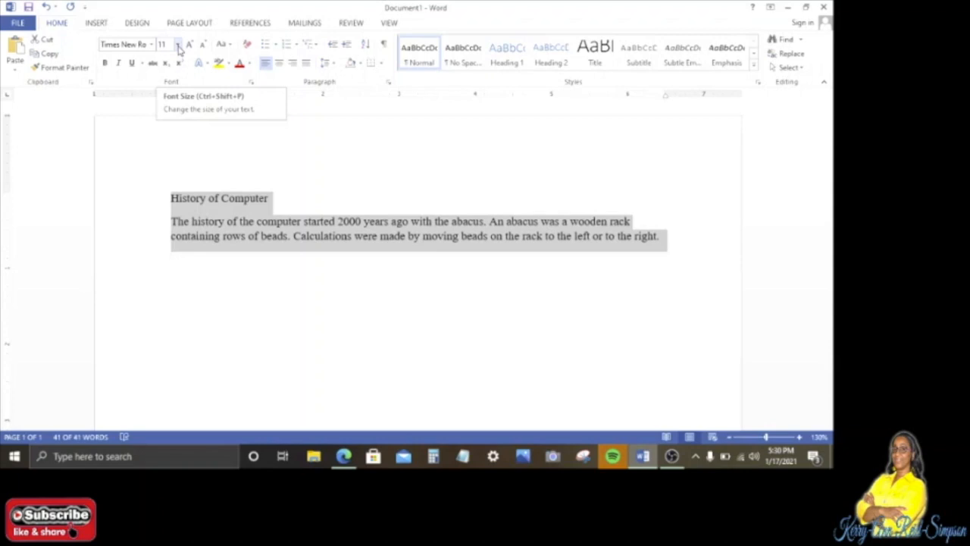
click(169, 200)
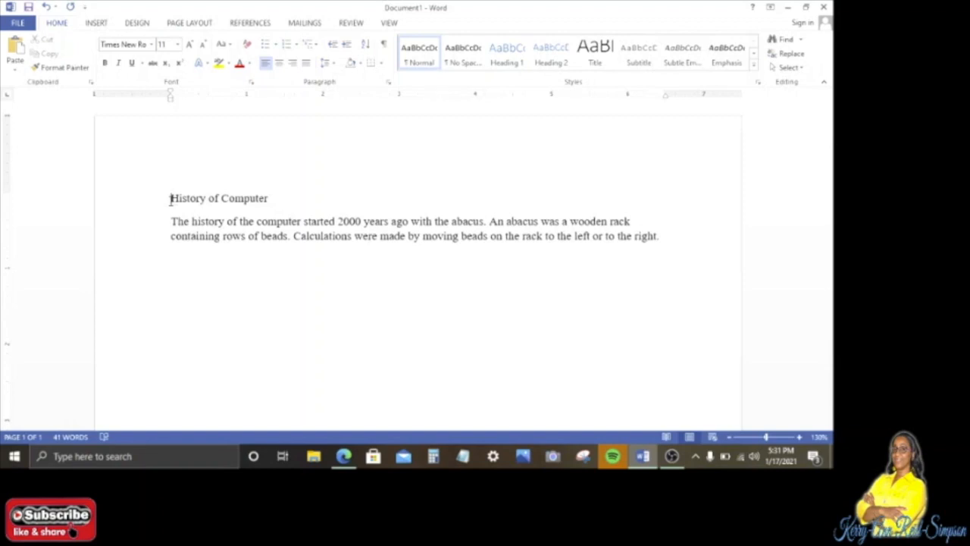
drag(171, 198, 286, 199)
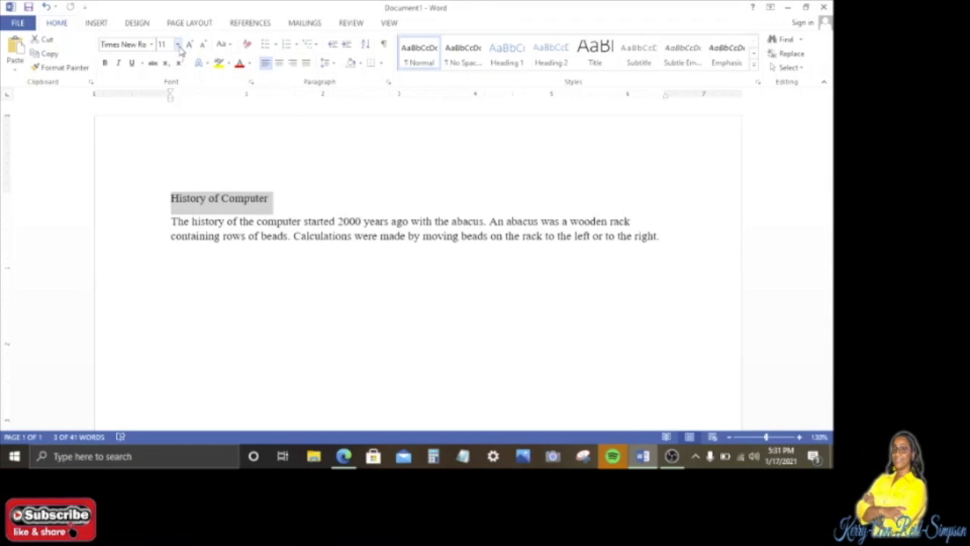
click(178, 44)
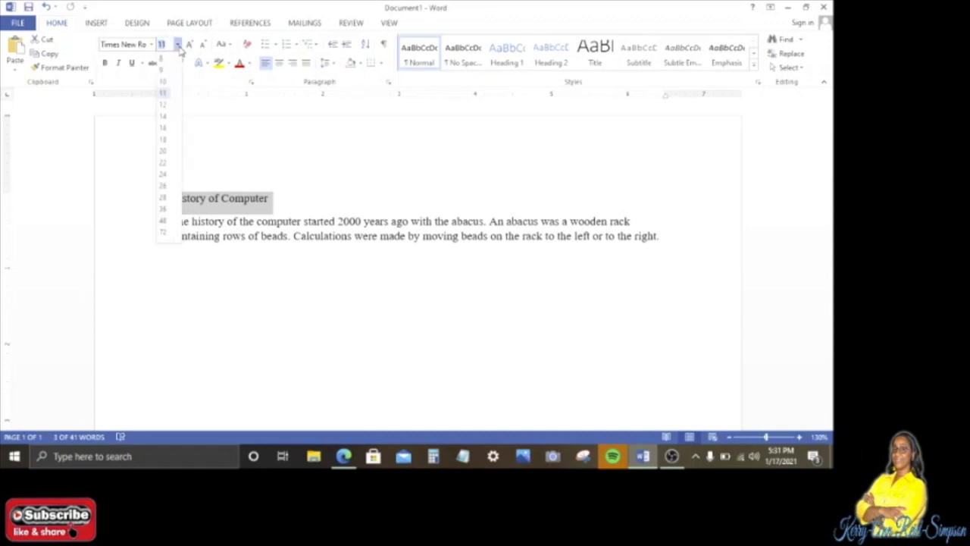
click(166, 143)
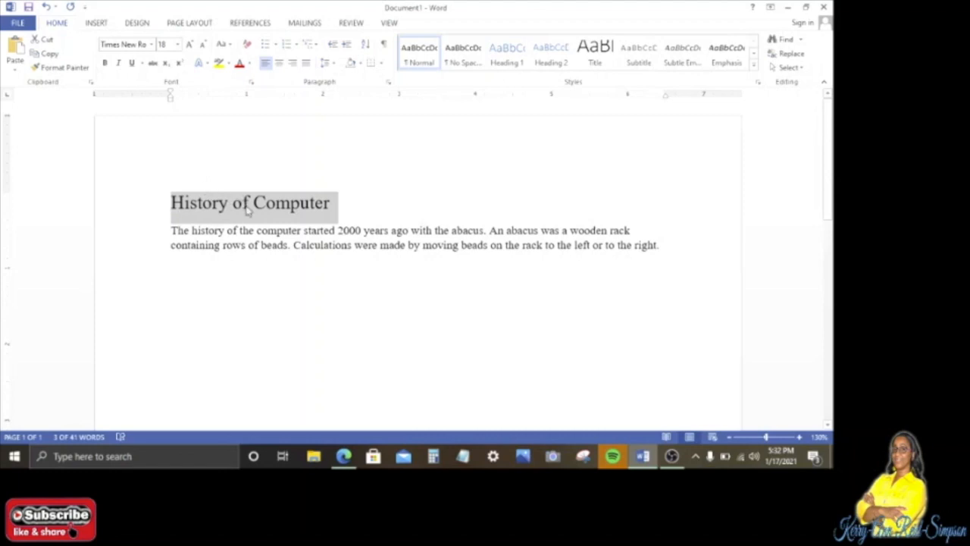
Make the title "History of Computer" bold, underlined and italic, and highlight it in yellow
click(106, 65)
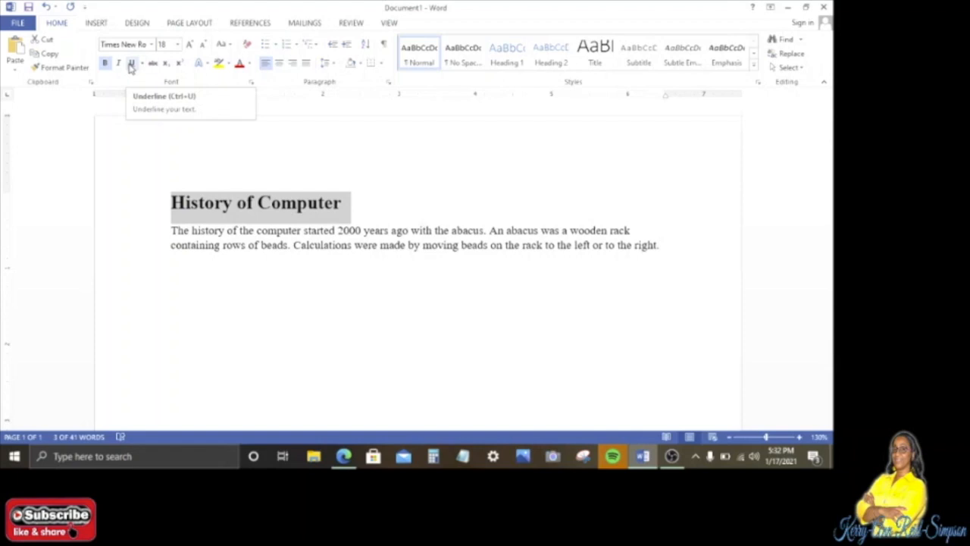
click(130, 65)
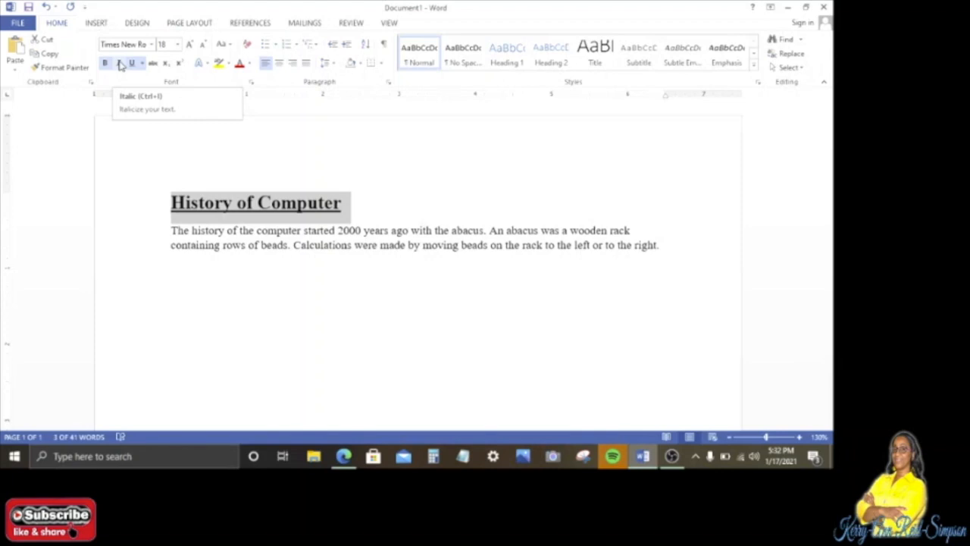
click(119, 65)
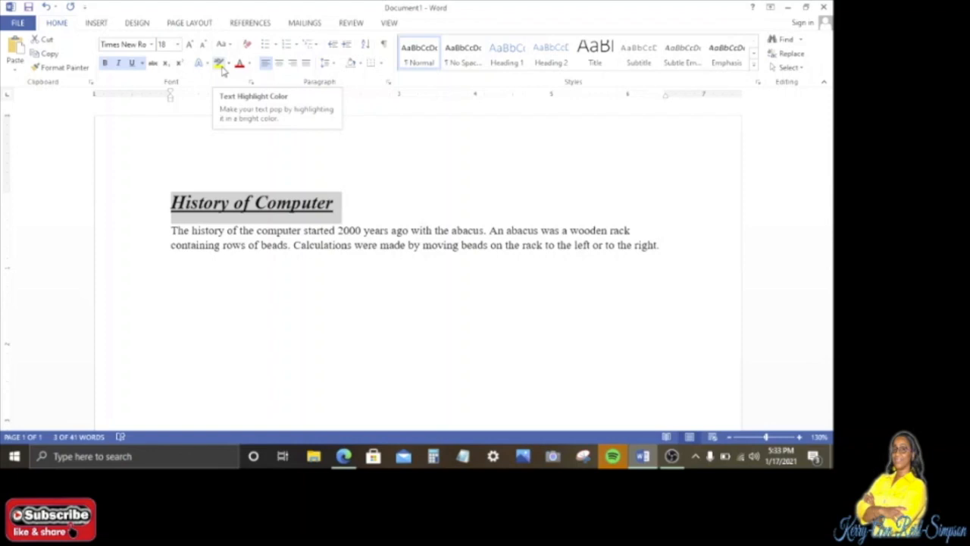
click(229, 65)
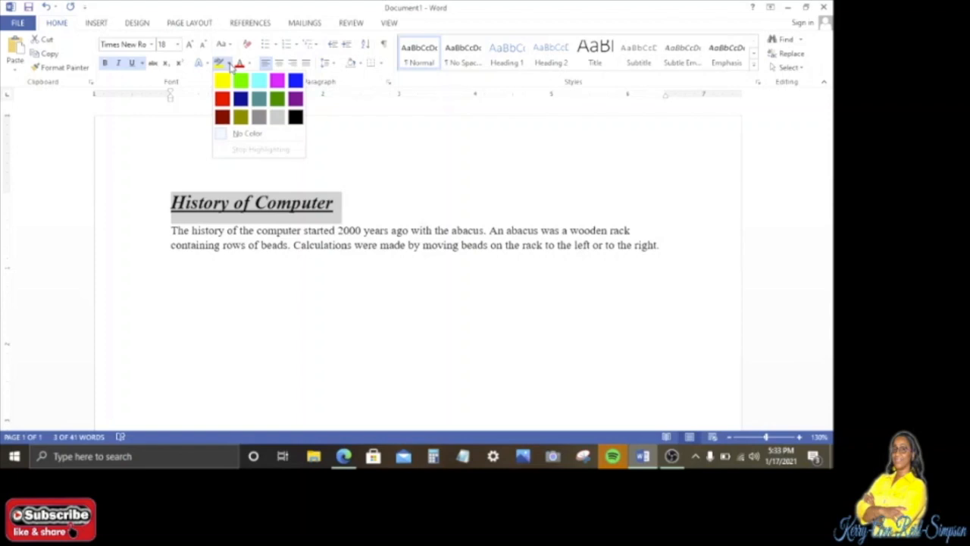
click(222, 80)
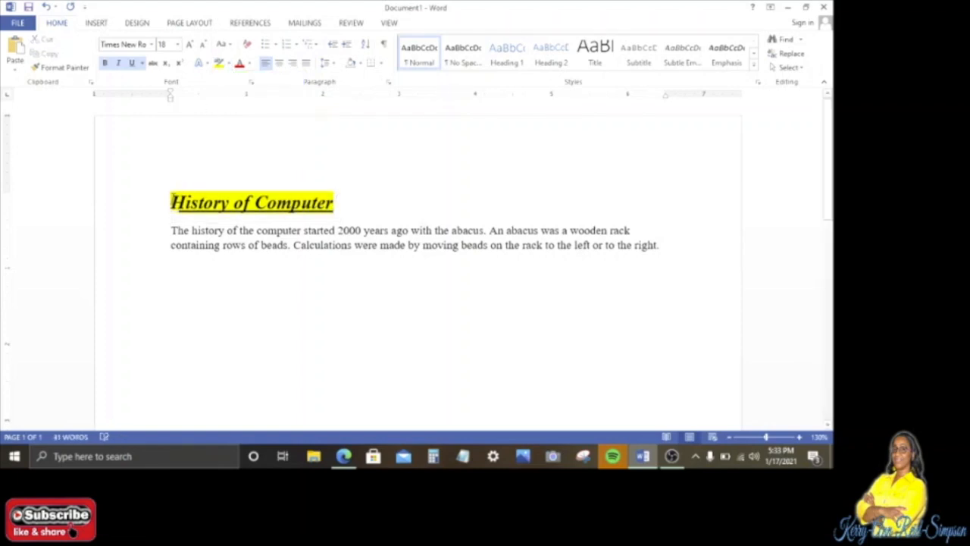
Change the font color of the title "History of Computer" to the standard color Blue and deselect it
drag(172, 201, 334, 200)
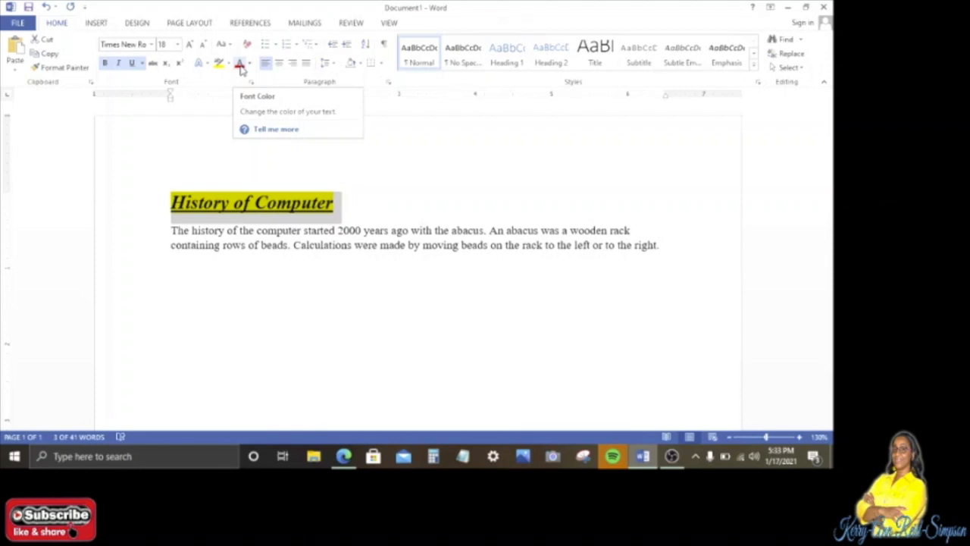
click(248, 67)
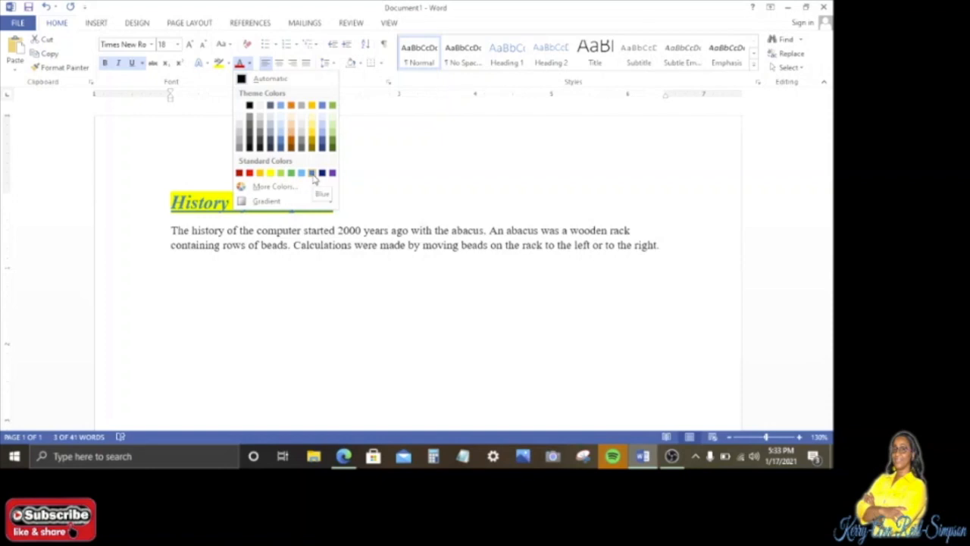
click(312, 174)
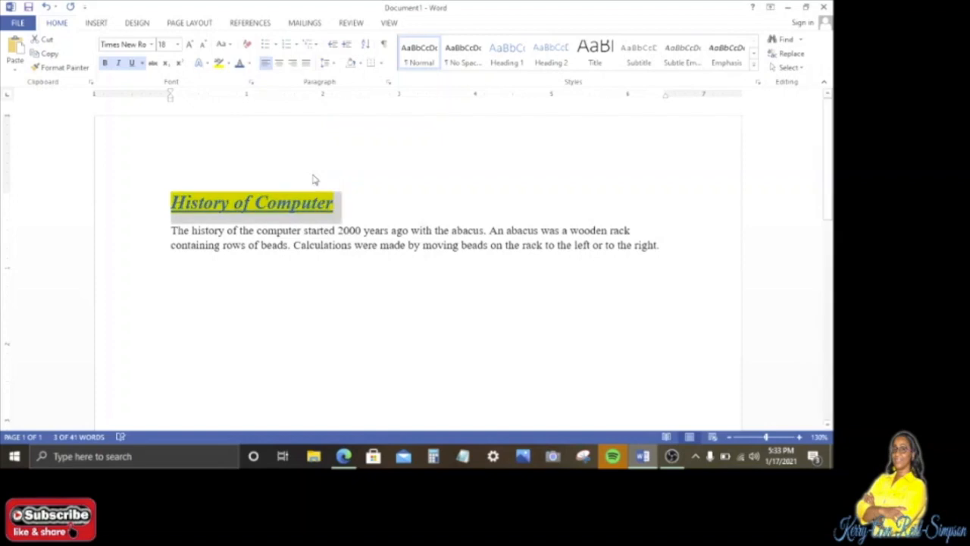
click(357, 213)
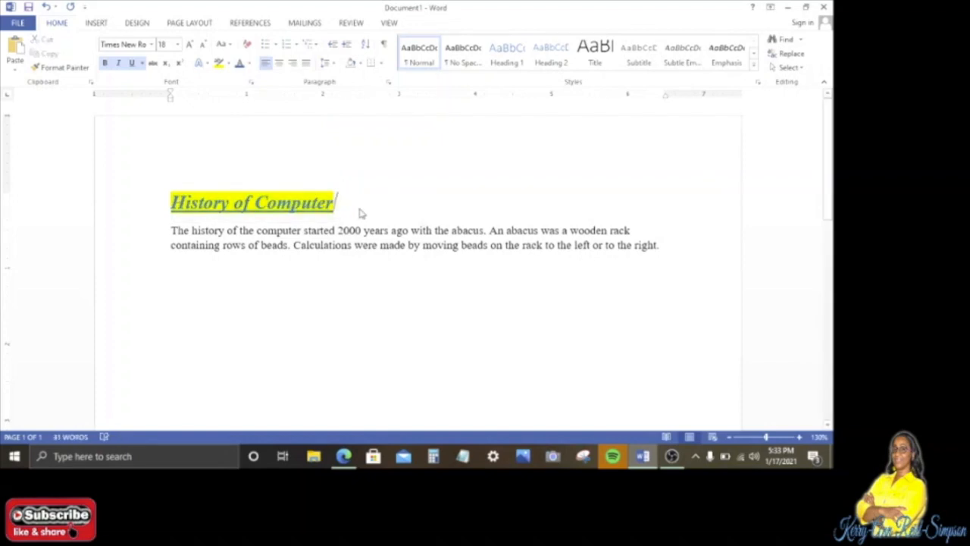